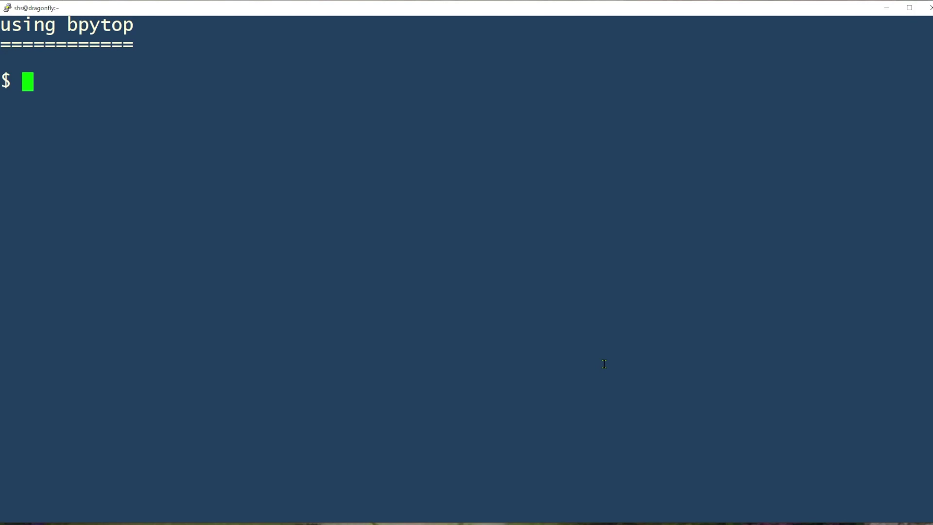
text(bpytop)
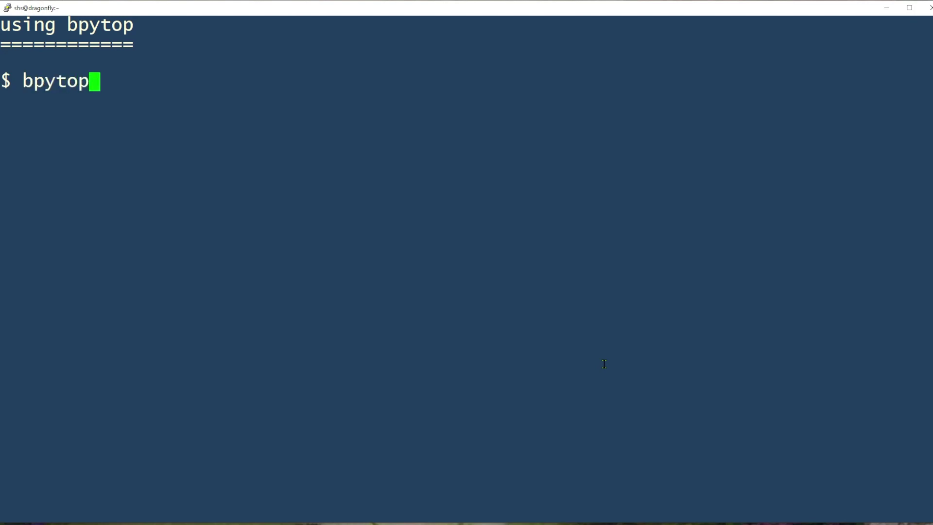
Launch bpytop, then switch it to stat mode showing CPU, memory, disks and network.
key(Return)
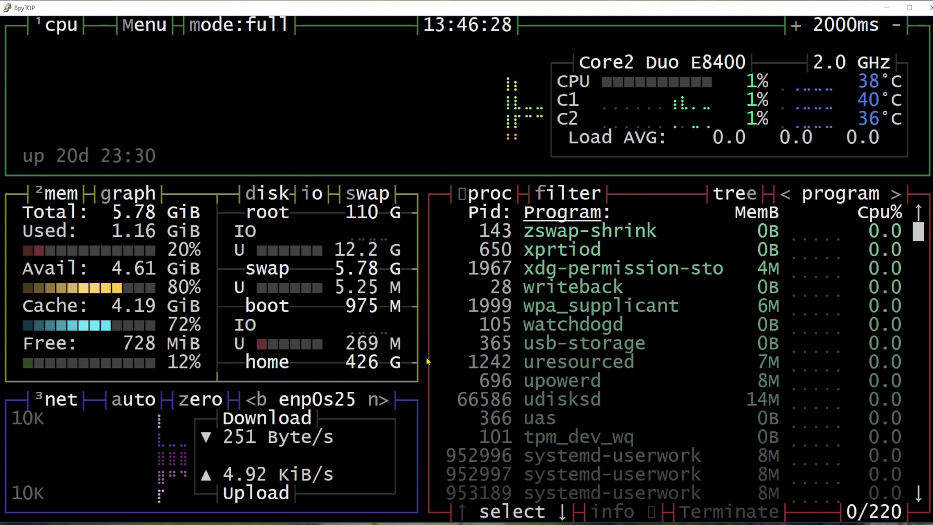
click(222, 26)
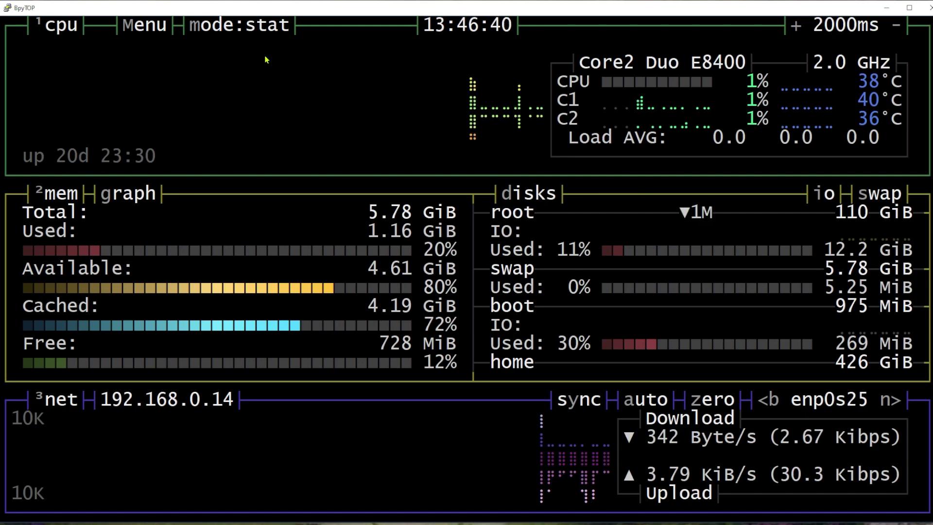
Cycle bpytop to proc mode, with CPU stats above a detailed process list.
click(258, 27)
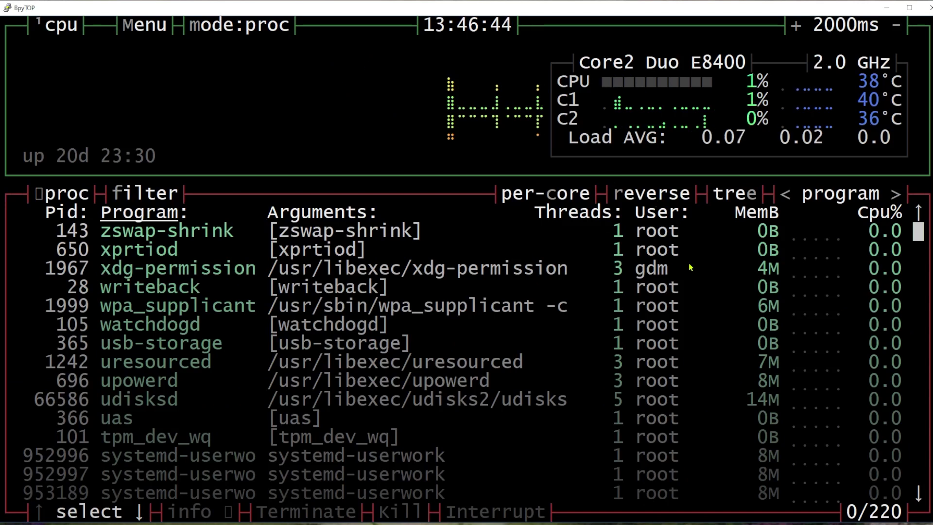
Move through the process list to usb-storage, then quit bpytop.
key(Down)
key(Down)
key(Down)
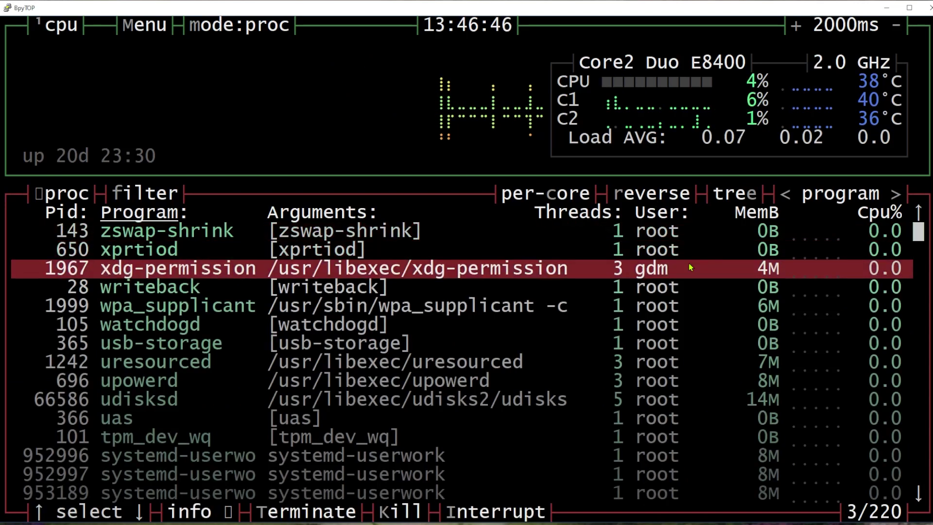
key(Down)
key(Down)
key(Down)
key(Up)
key(Up)
key(Down)
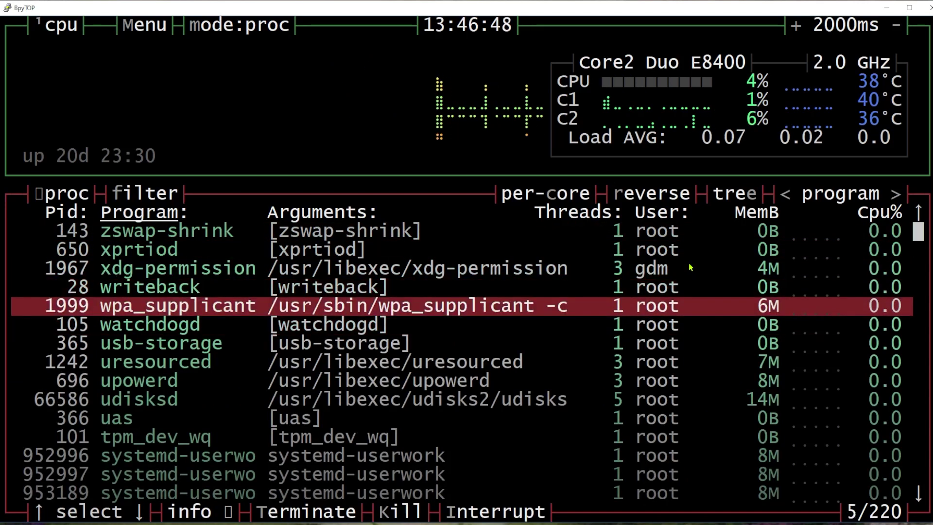
key(Down)
key(Down)
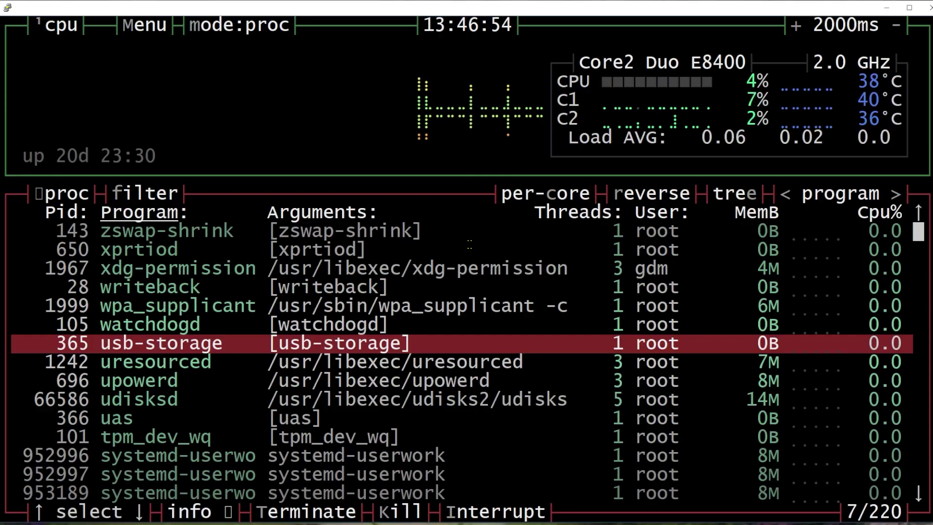
key(q)
text(b)
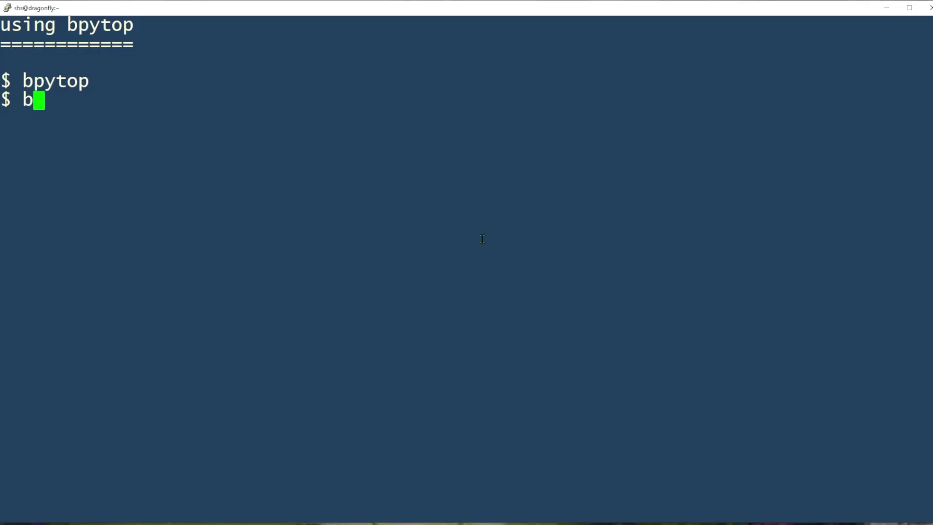
text(pytop)
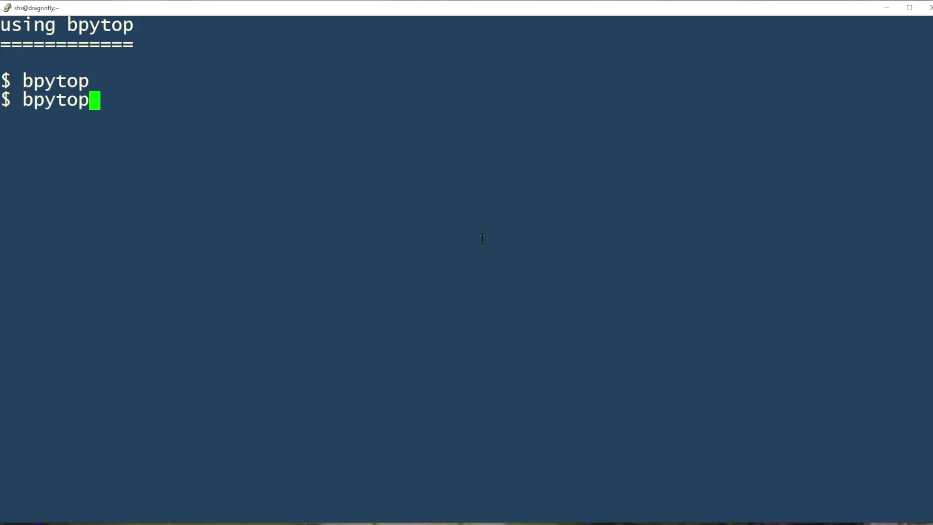
Relaunch bpytop, which opens directly in proc mode.
key(Return)
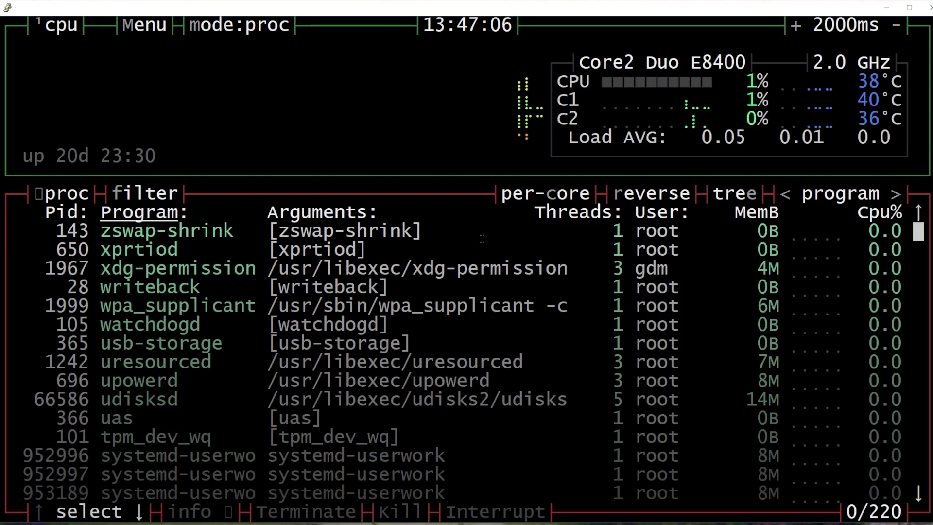
text(q)
text(bpy)
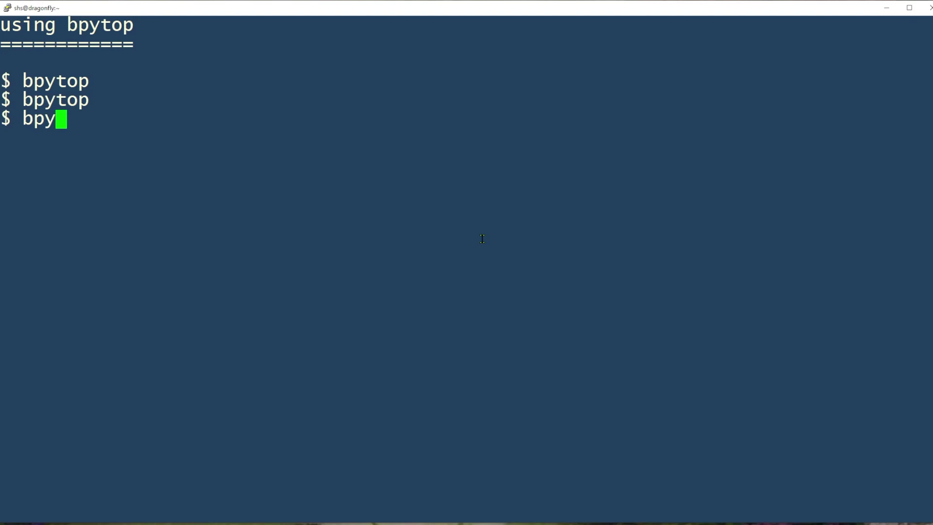
text(top -)
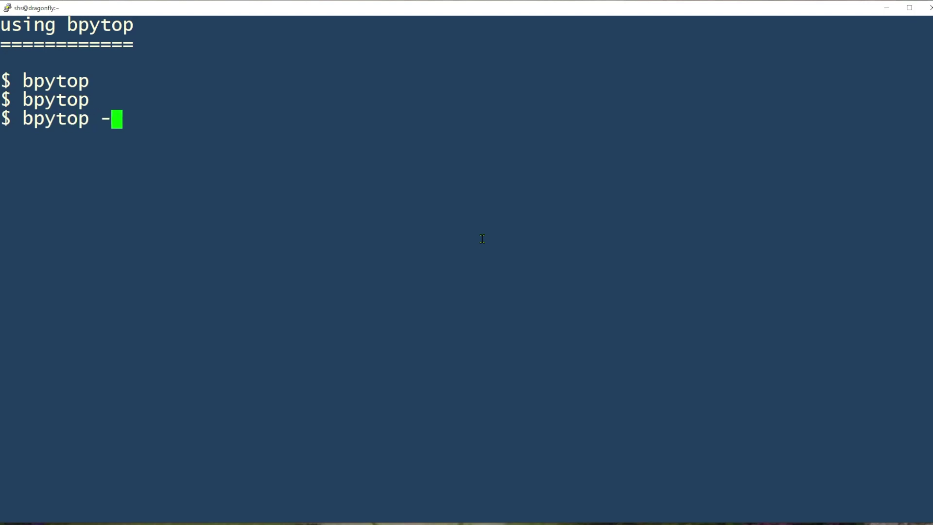
text(b "mem)
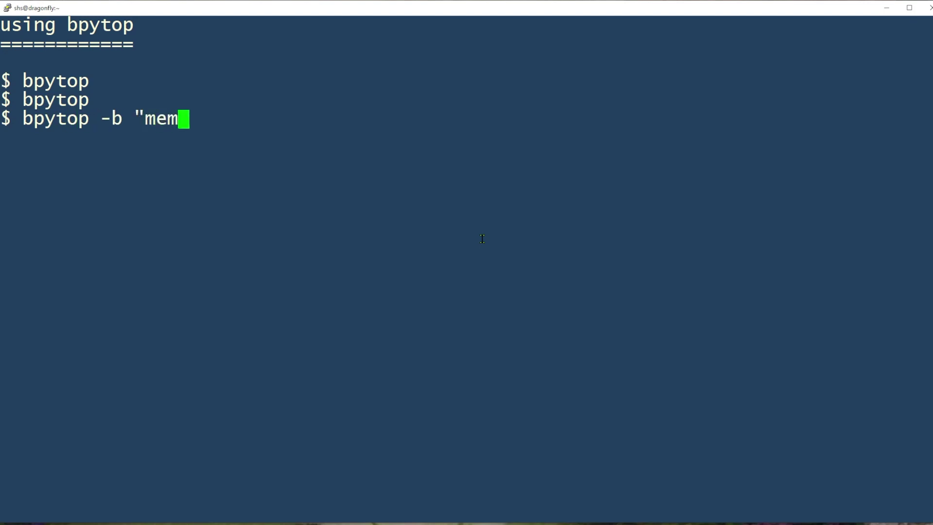
text(")
Run bpytop -b "mem" and quit it, then rerun plain bpytop and quit.
key(Return)
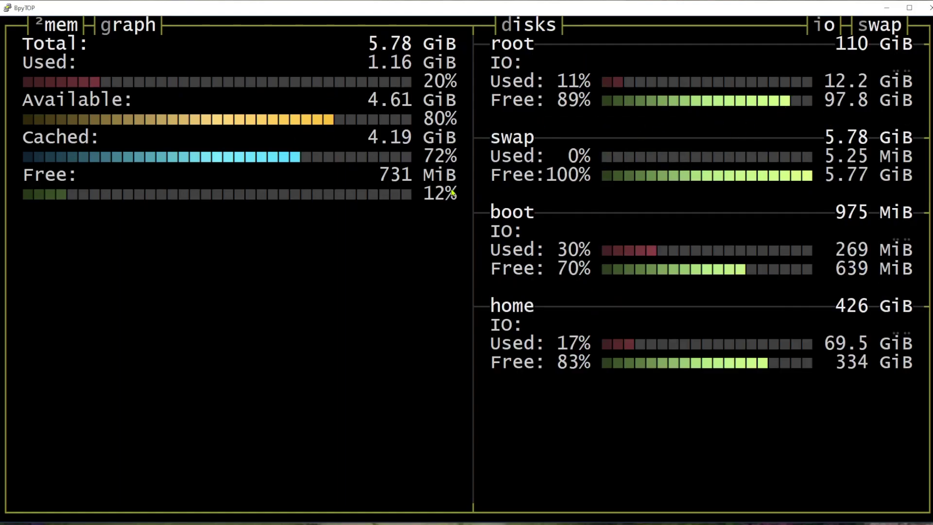
key(q)
text(bp)
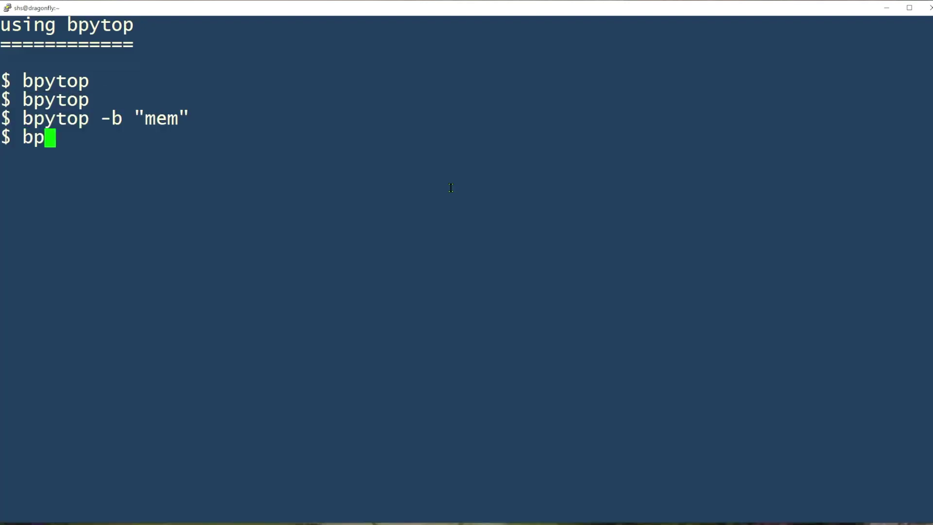
text(ytop)
key(Return)
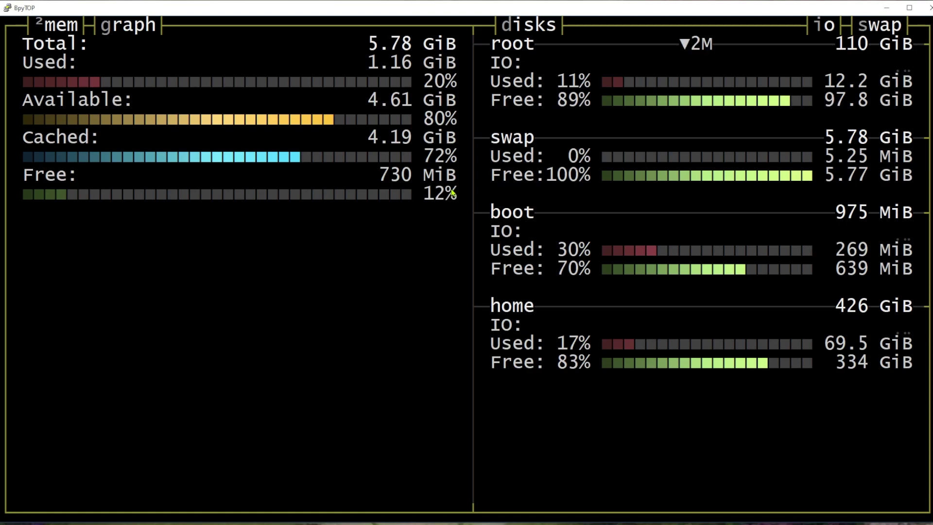
key(q)
Source file a, defining a bpytop alias with cpu, mem, net and proc boxes.
key(Return)
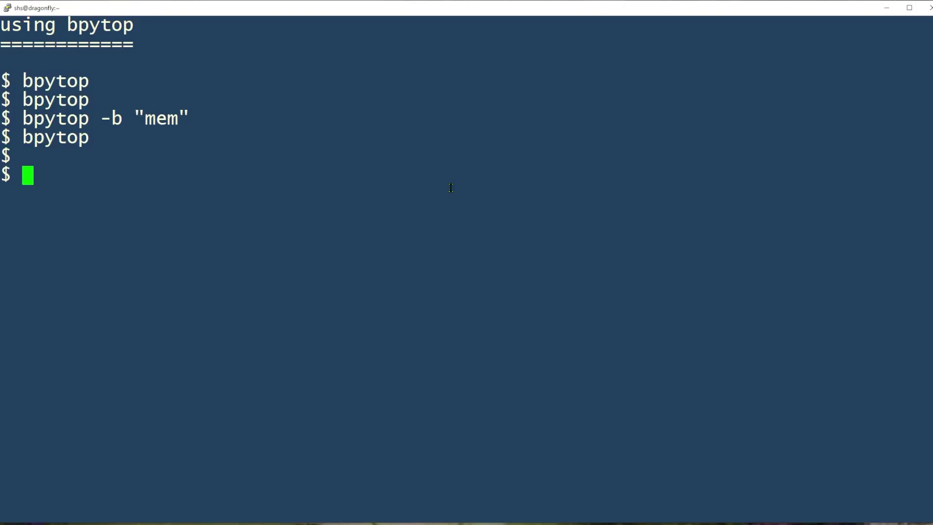
text(.)
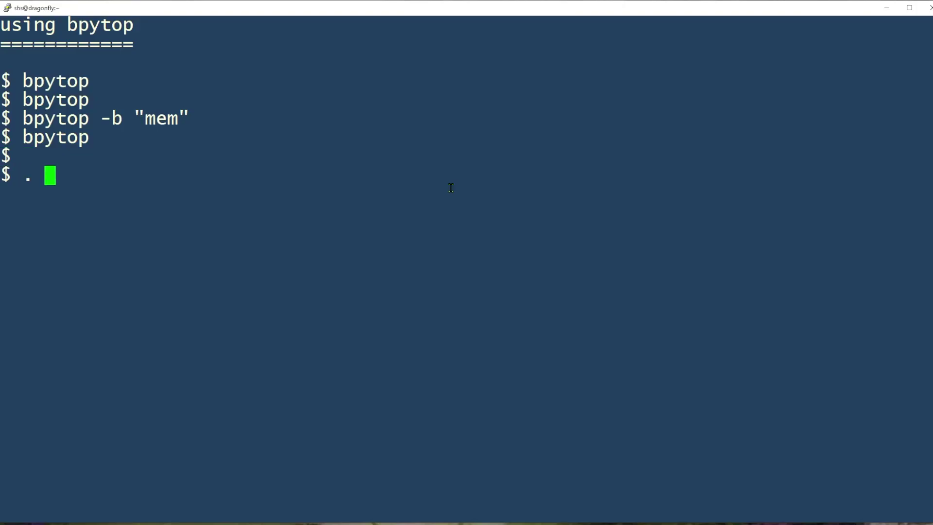
text( a)
key(Return)
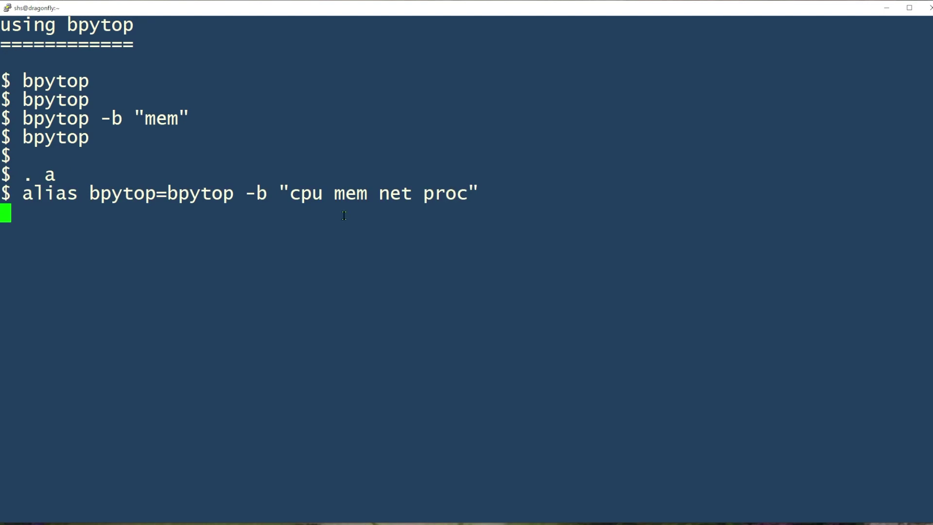
key(Return)
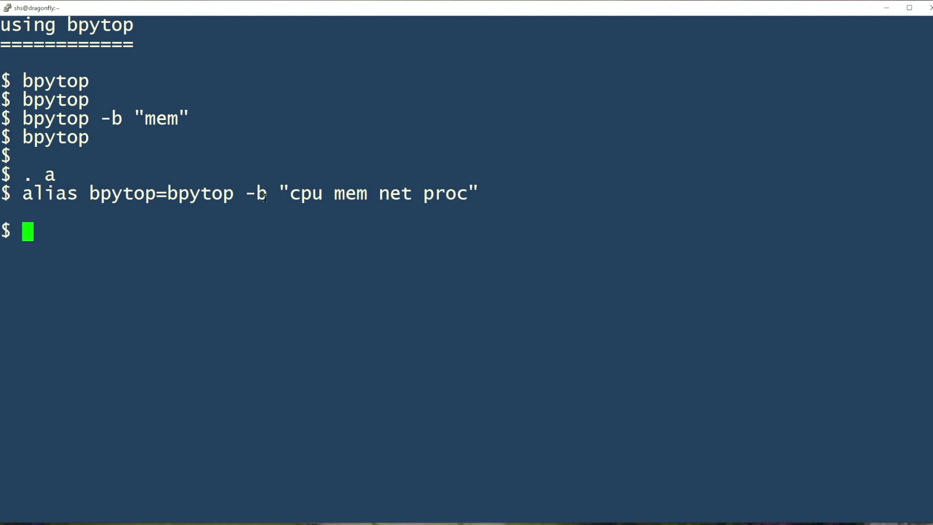
text(bp)
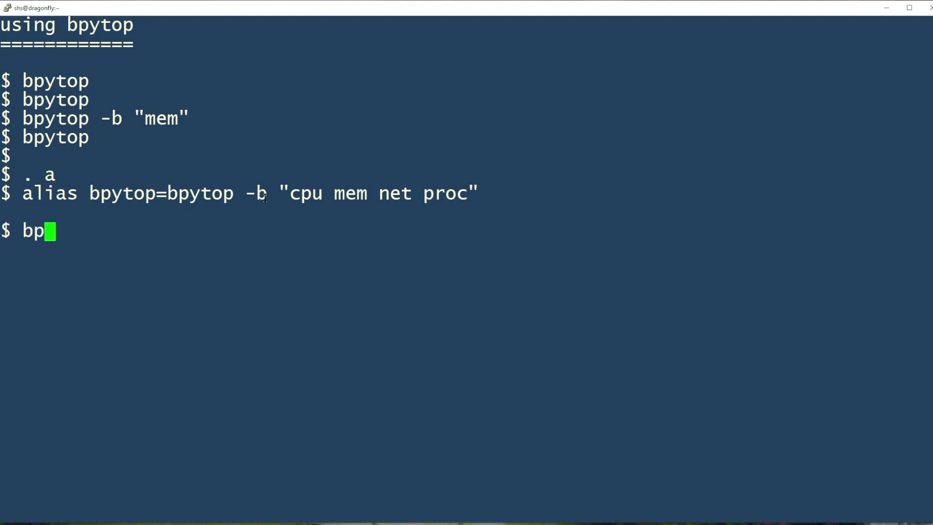
text(yt)
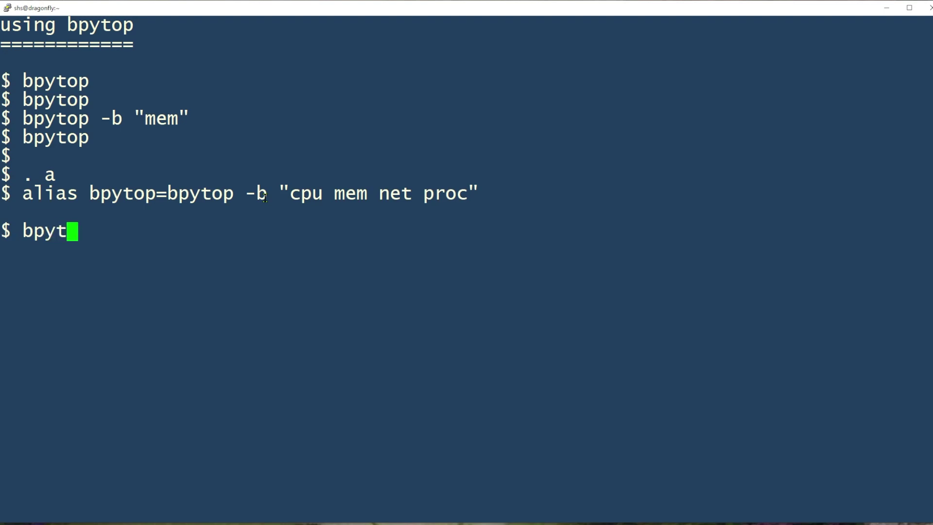
text(op)
Run the bpytop alias to show CPU, memory, disks, network and process boxes together.
key(Return)
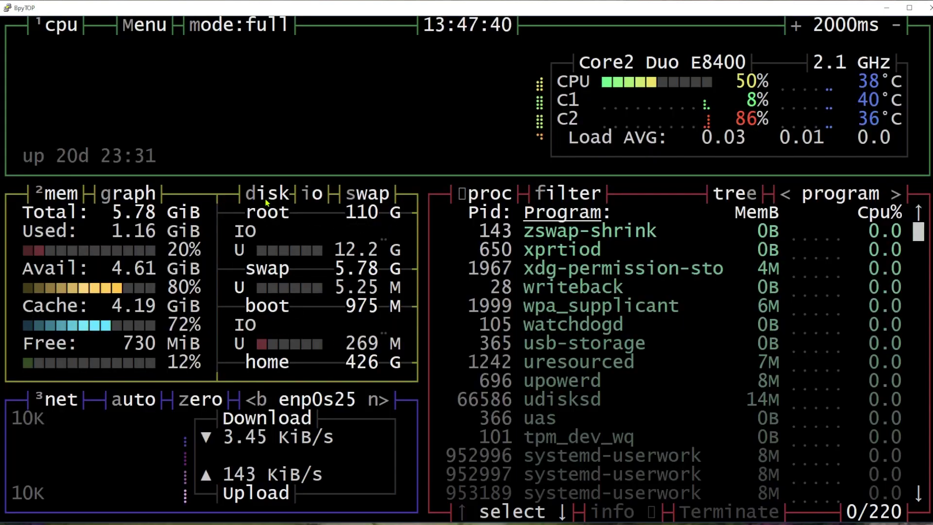